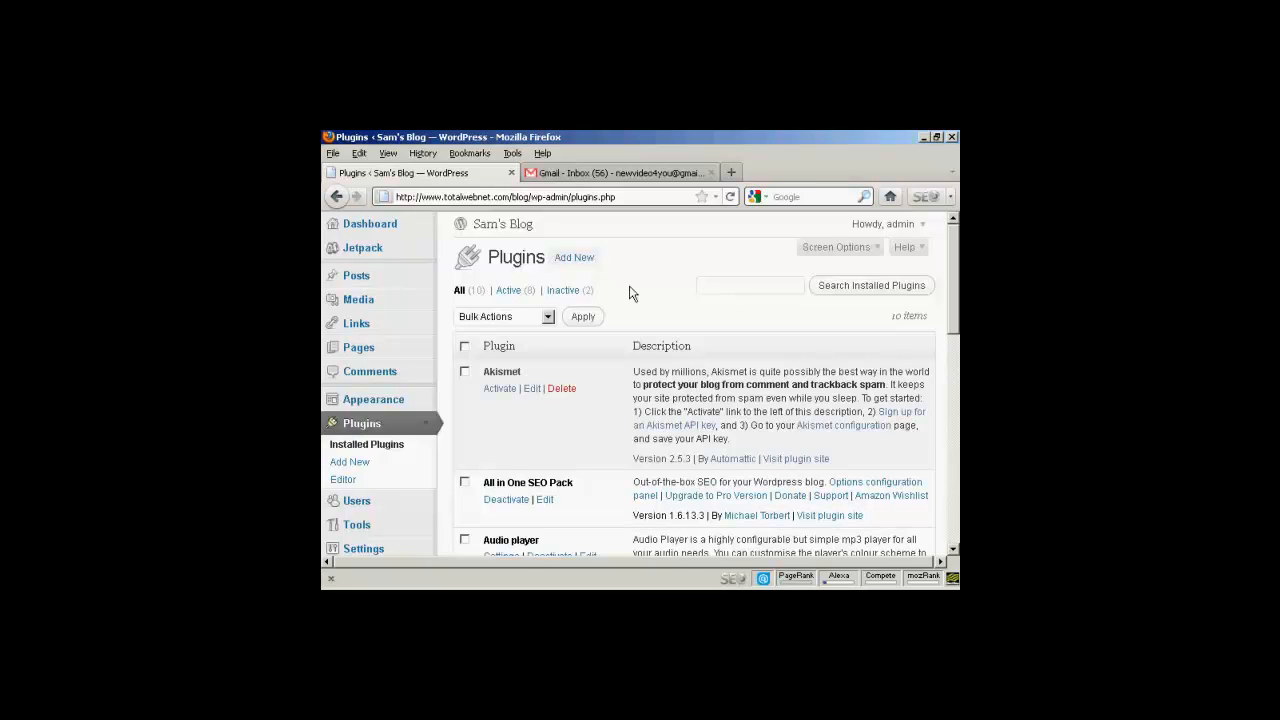
Activate the Akismet plugin and go to the Akismet site's API key signup page.
left_click(503, 393)
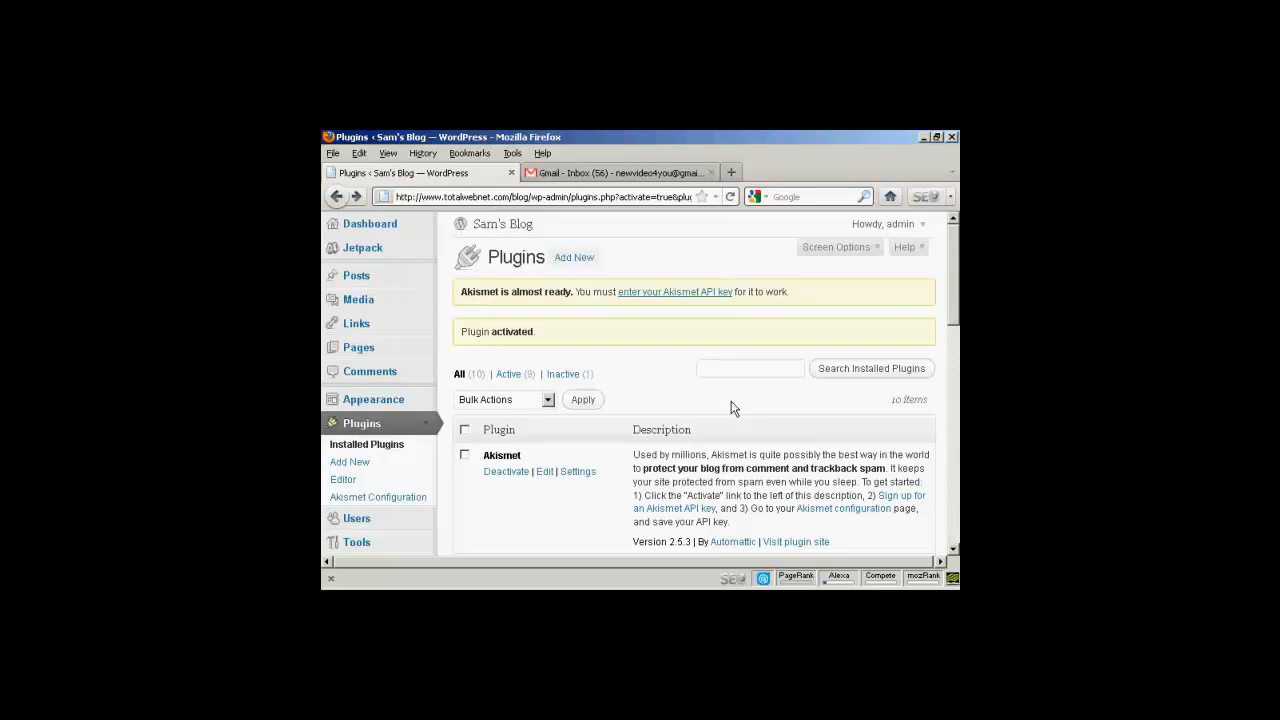
left_click(912, 504)
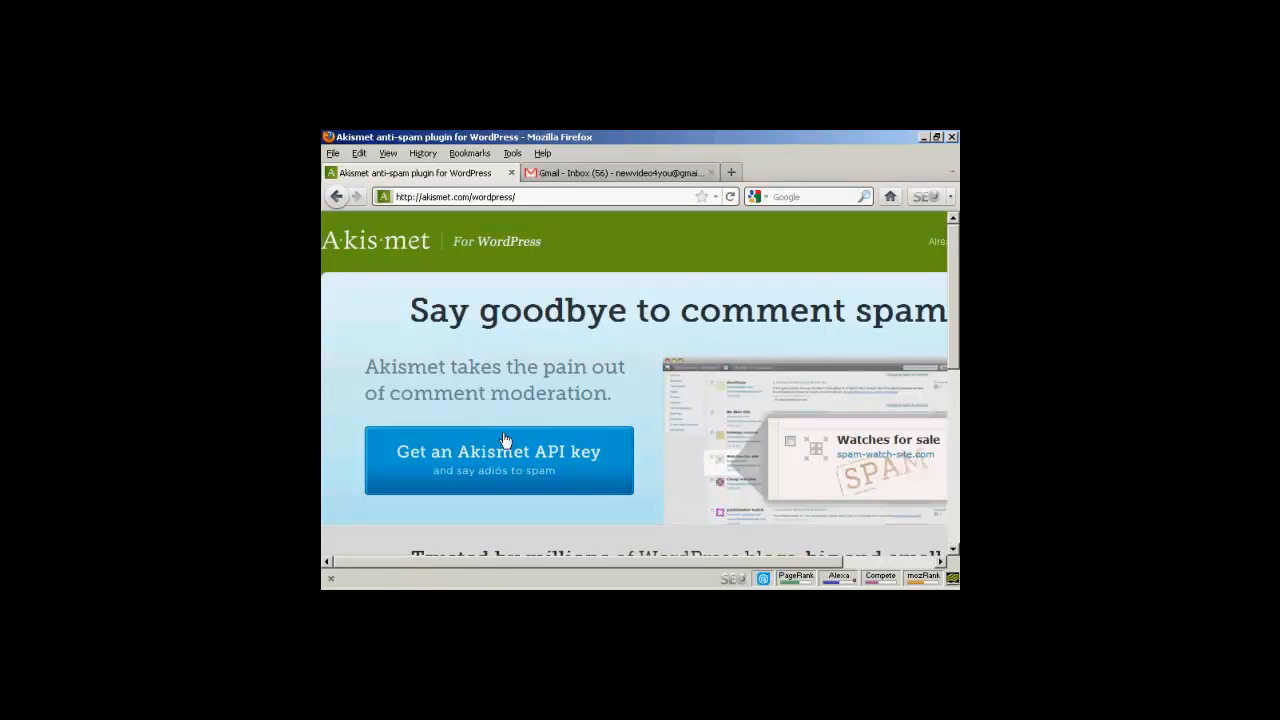
left_click(561, 464)
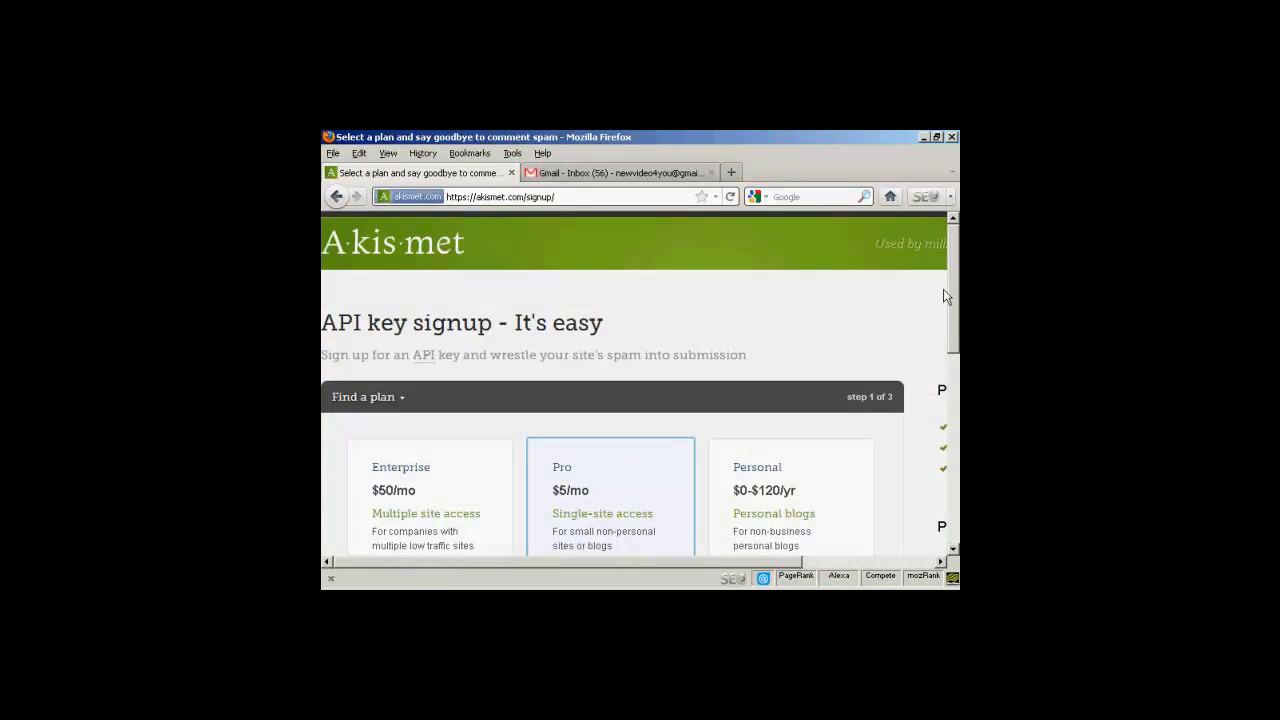
Choose the Personal plan for personal blogs in the Akismet signup.
scroll(640, 382, "down", 2)
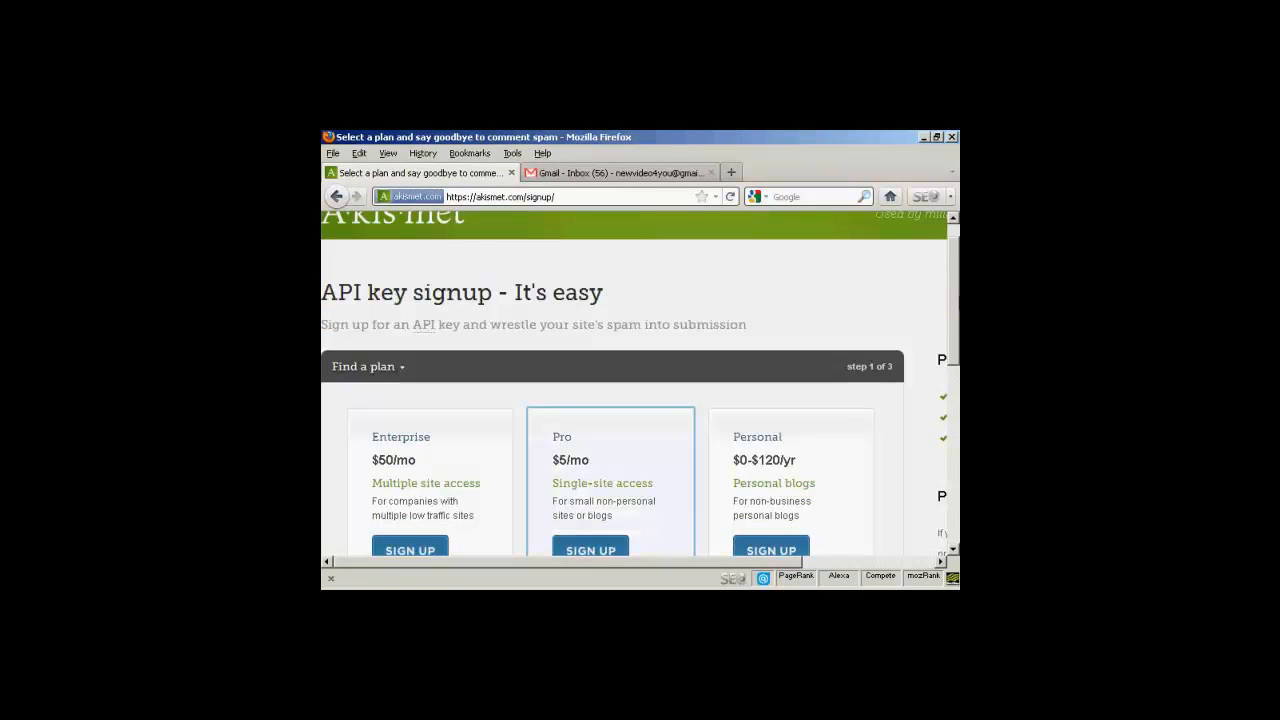
scroll(640, 382, "down", 1)
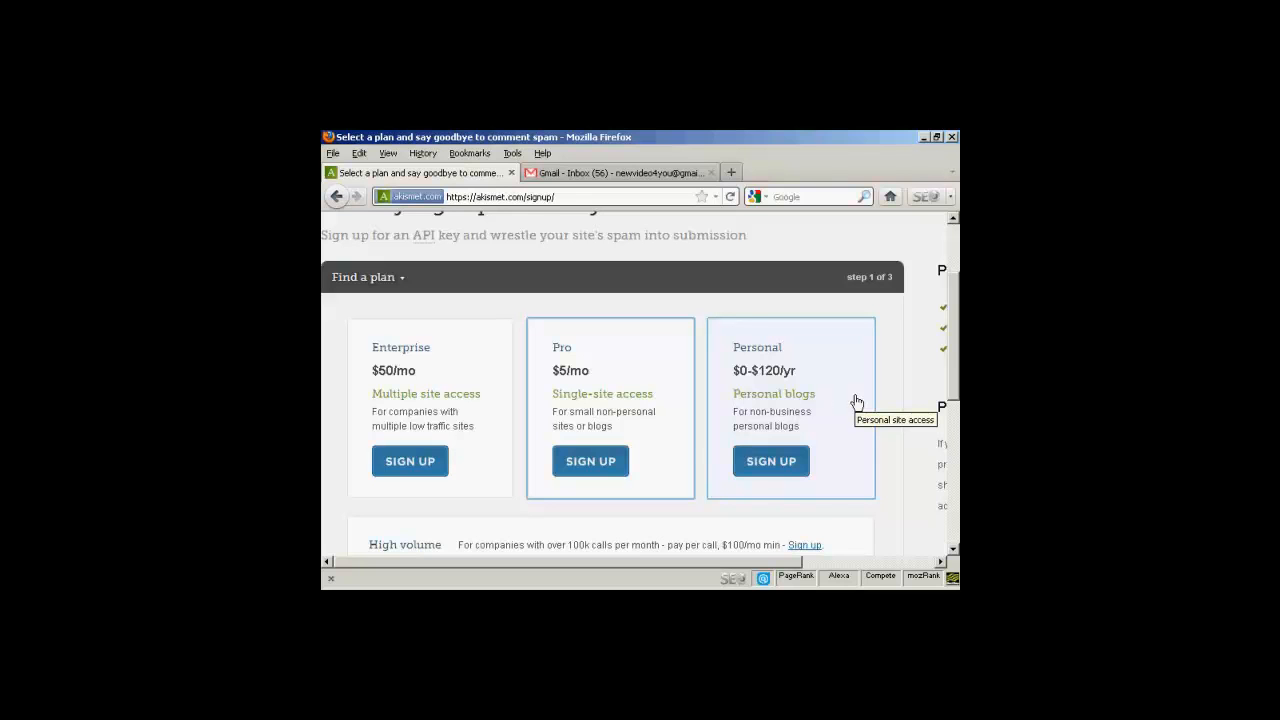
left_click(769, 465)
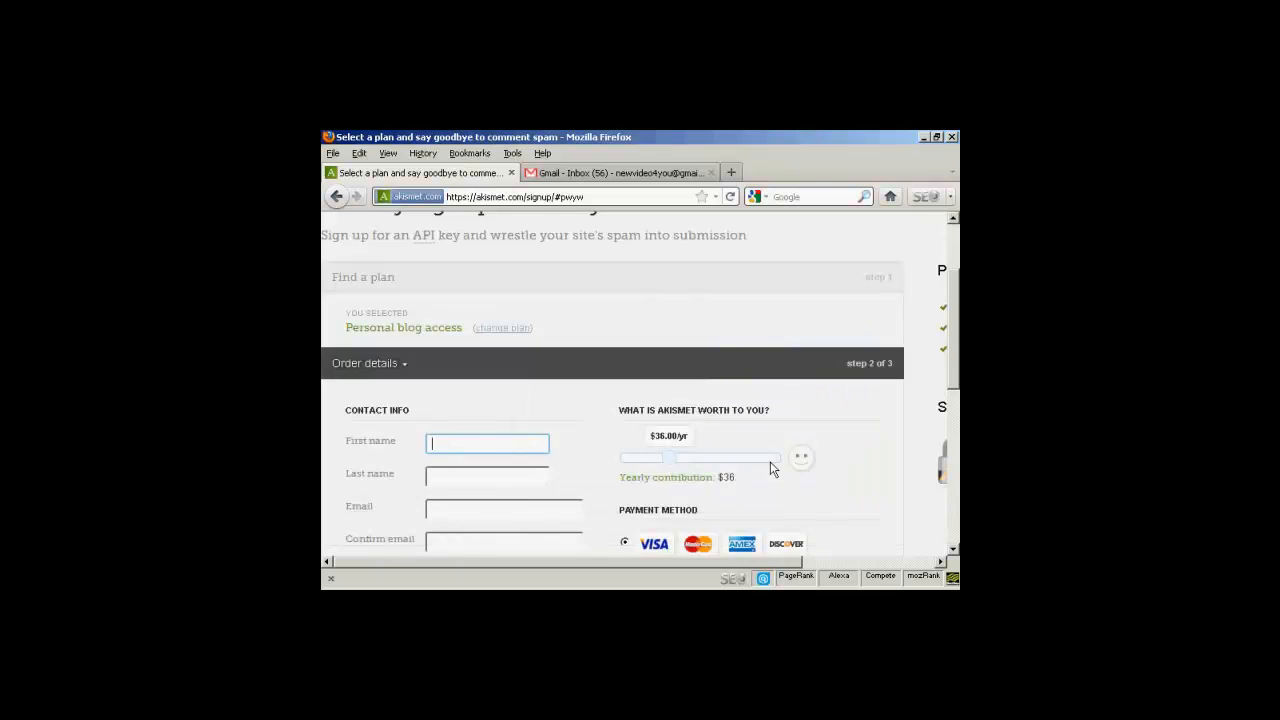
Complete the order details with the contact's name and e-mail and a $0 yearly contribution, and submit them.
left_click_drag(950, 302, 952, 333)
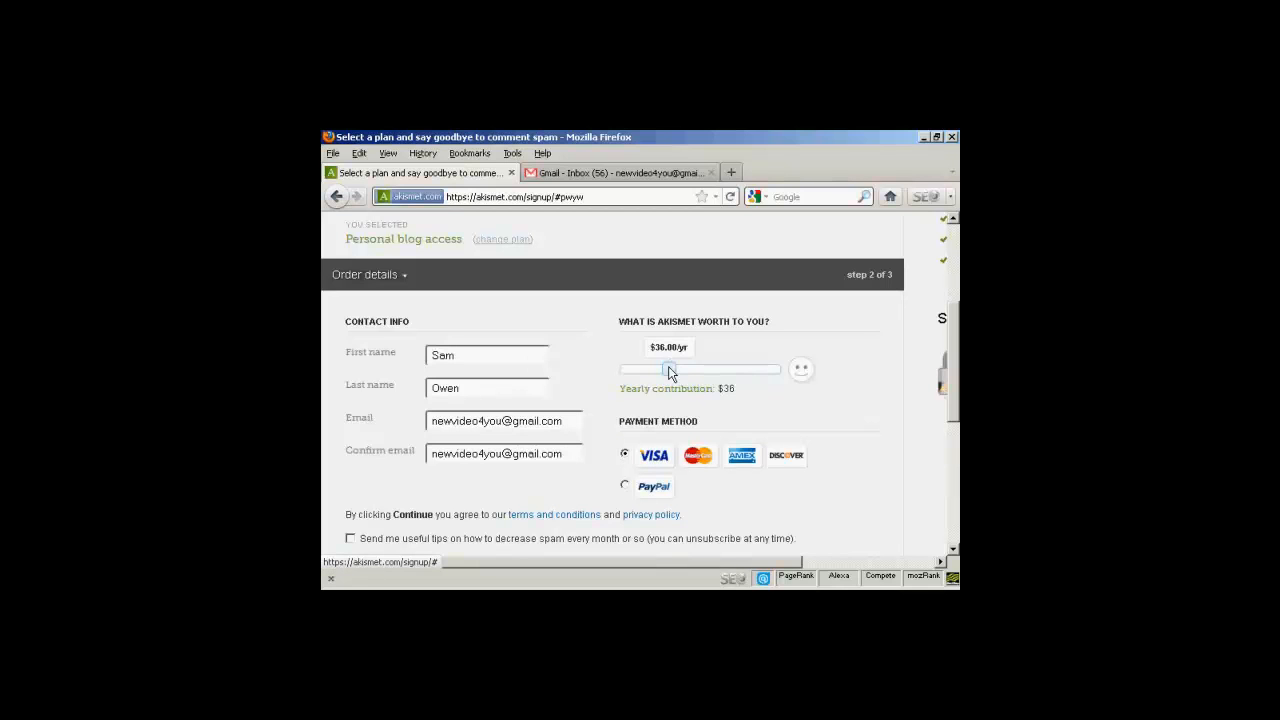
mouse_move(669, 372)
left_mouse_down()
mouse_move(708, 372)
mouse_move(667, 373)
left_mouse_up()
left_click_drag(670, 368, 606, 368)
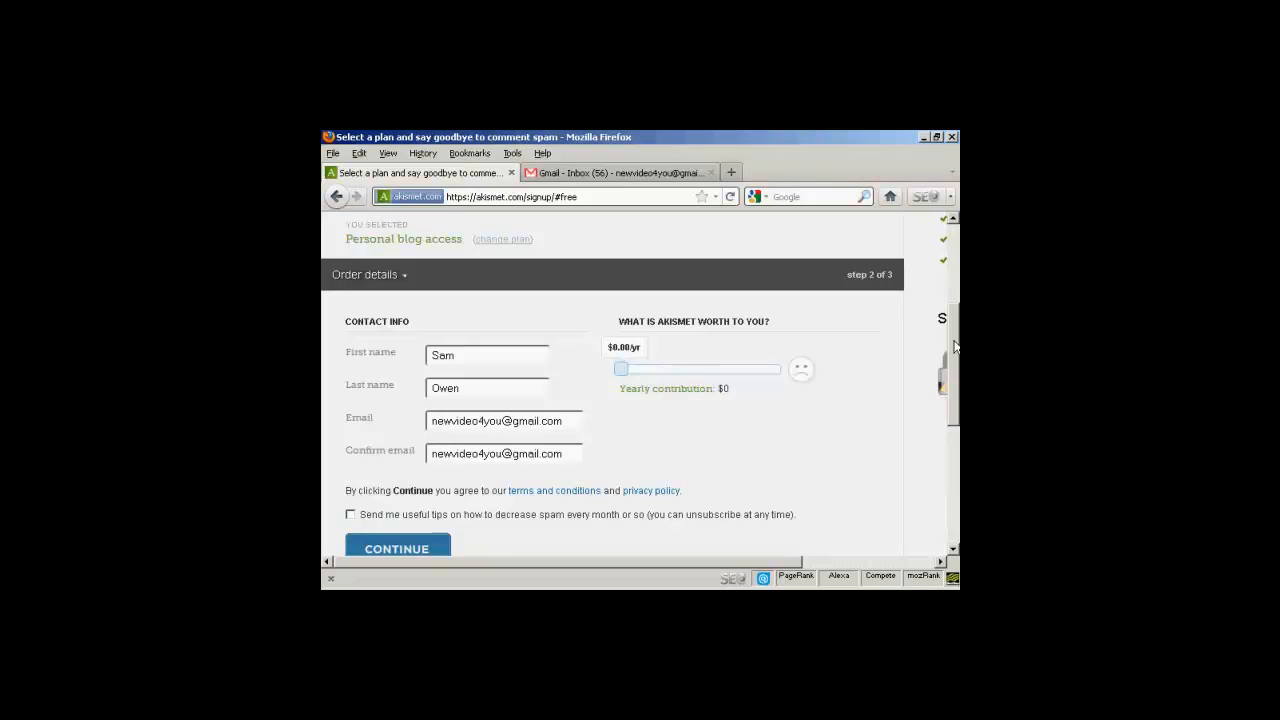
left_click_drag(954, 346, 954, 376)
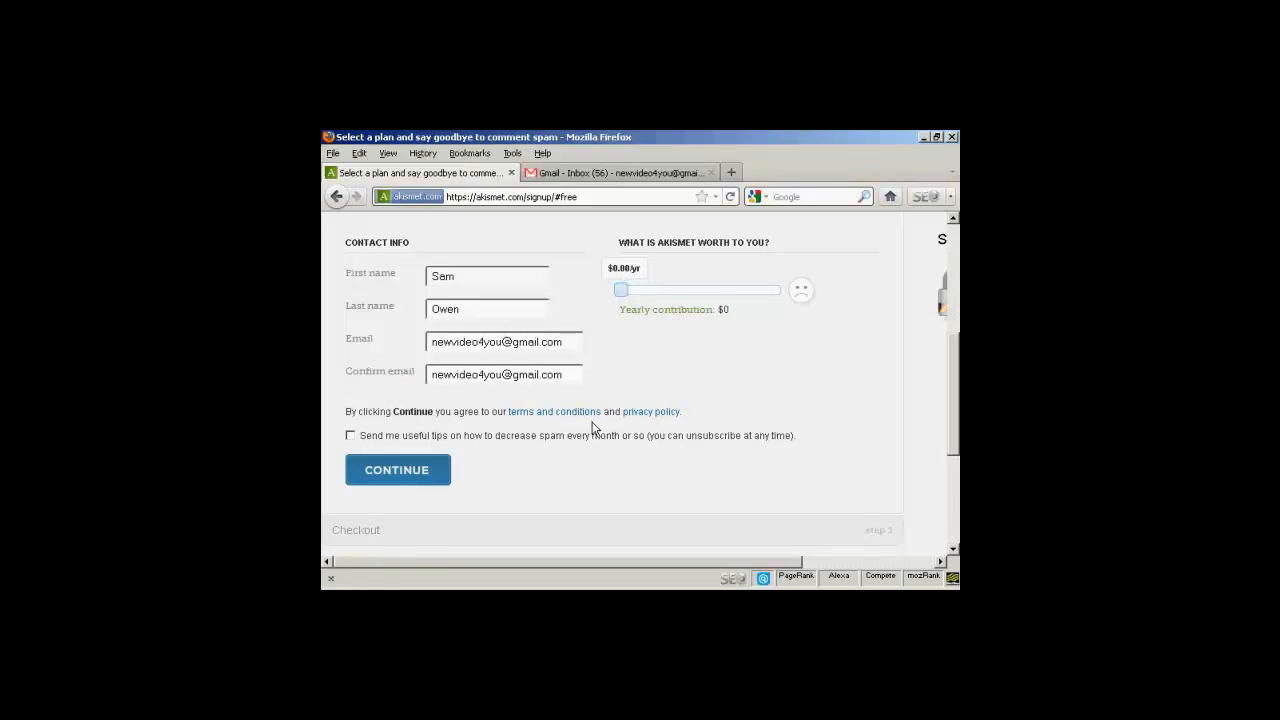
left_click(396, 472)
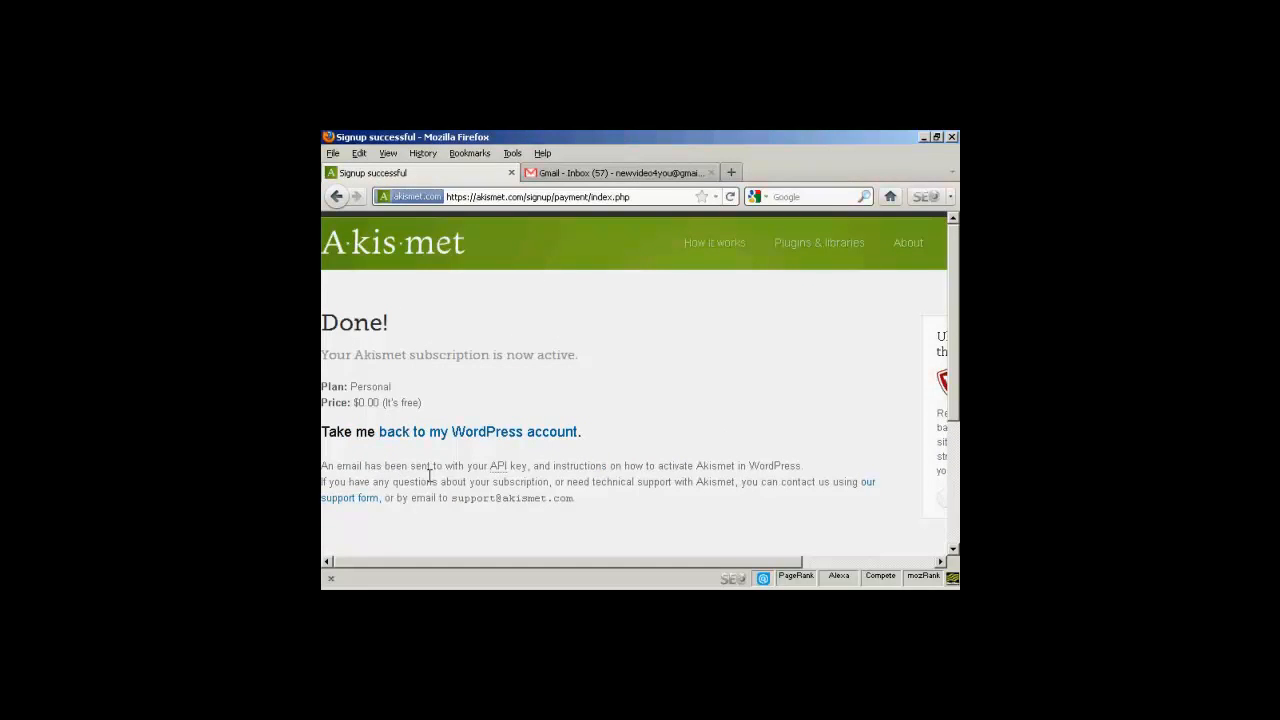
Return to the WordPress account, get the API key from the Akismet e-mail in Gmail, and paste it into the Akismet API Key field.
left_click(528, 440)
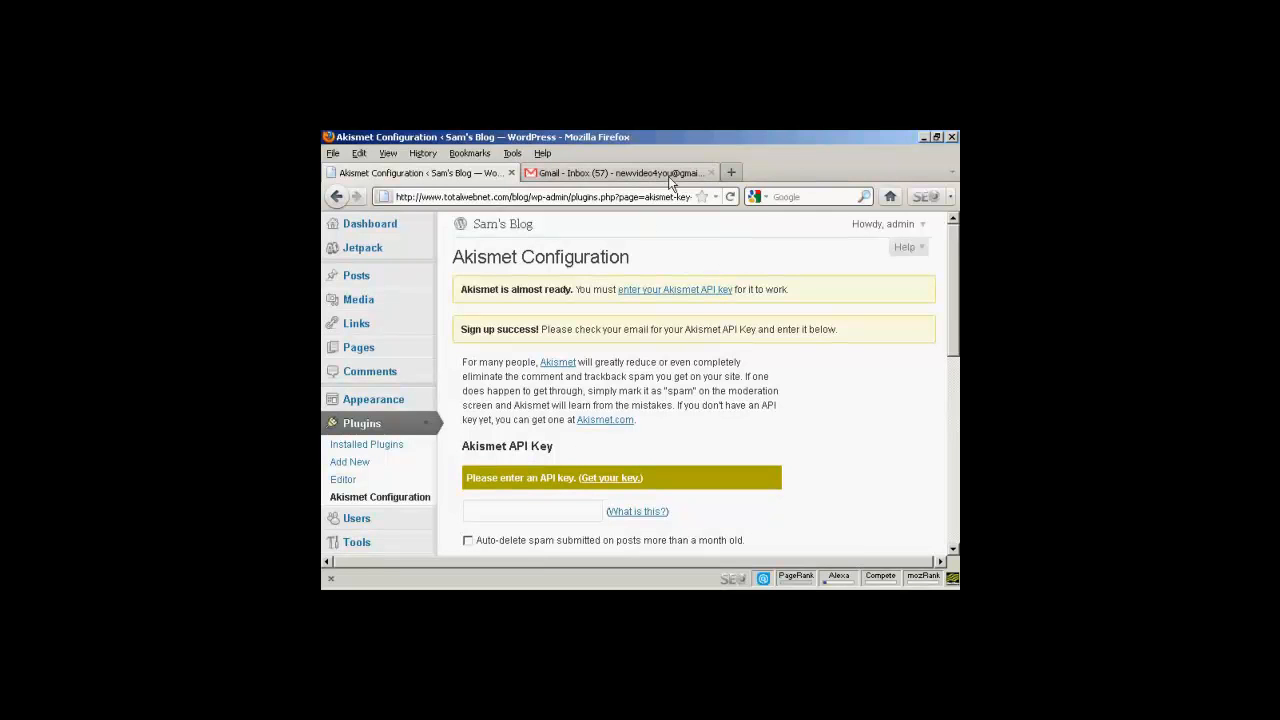
left_click(697, 175)
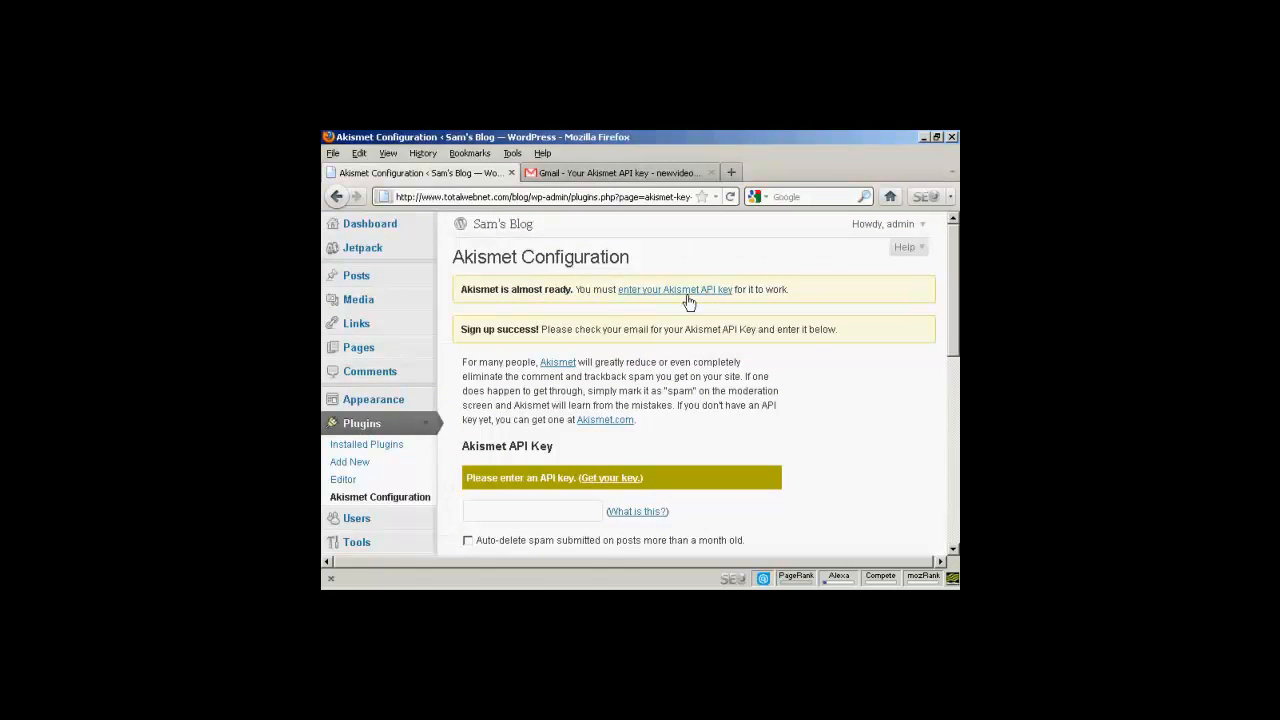
scroll(743, 329, "down", 3)
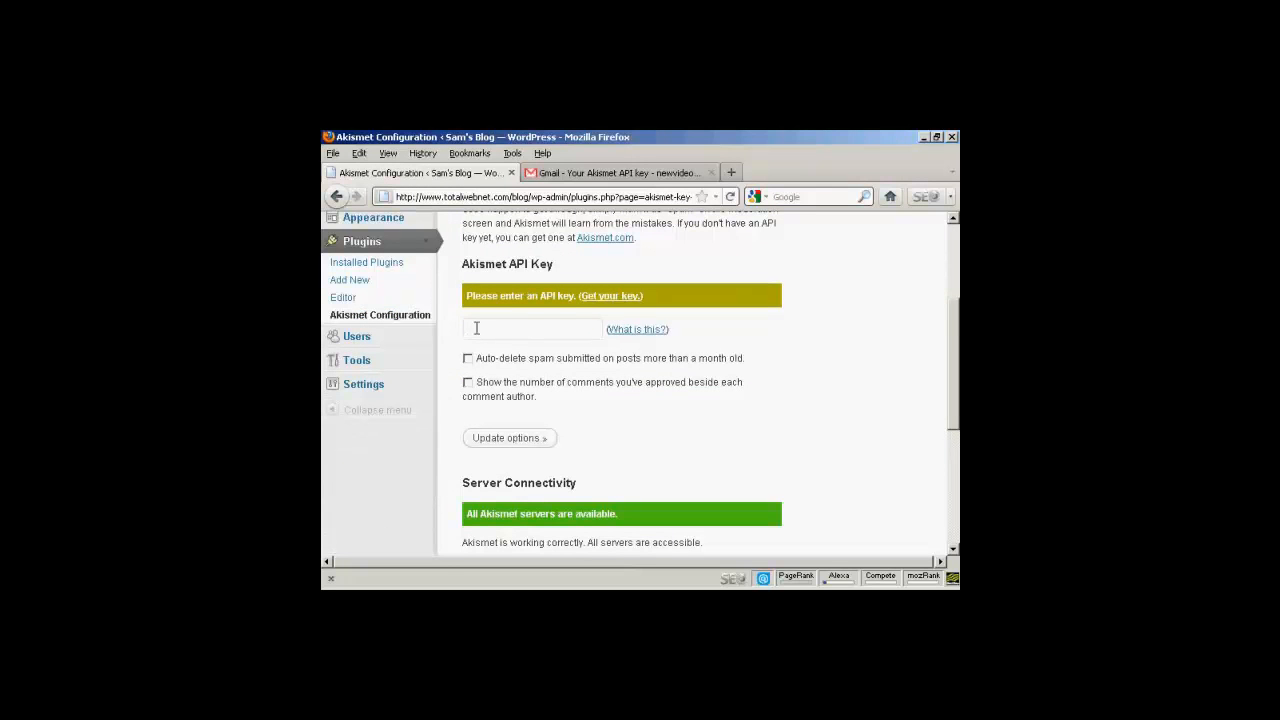
key("ctrl+v")
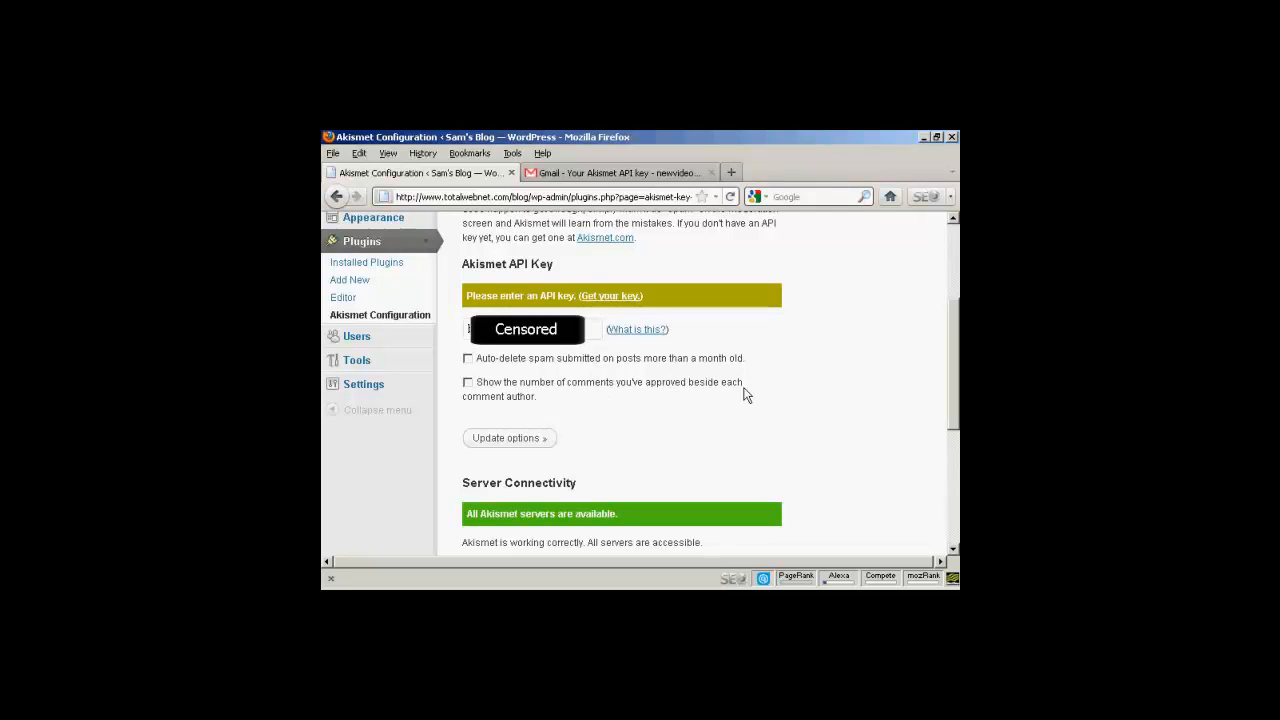
Enable auto-deleting spam on posts over a month old and showing approved comment counts beside authors, and save the Akismet options.
left_click(468, 359)
left_click(467, 383)
left_click(525, 440)
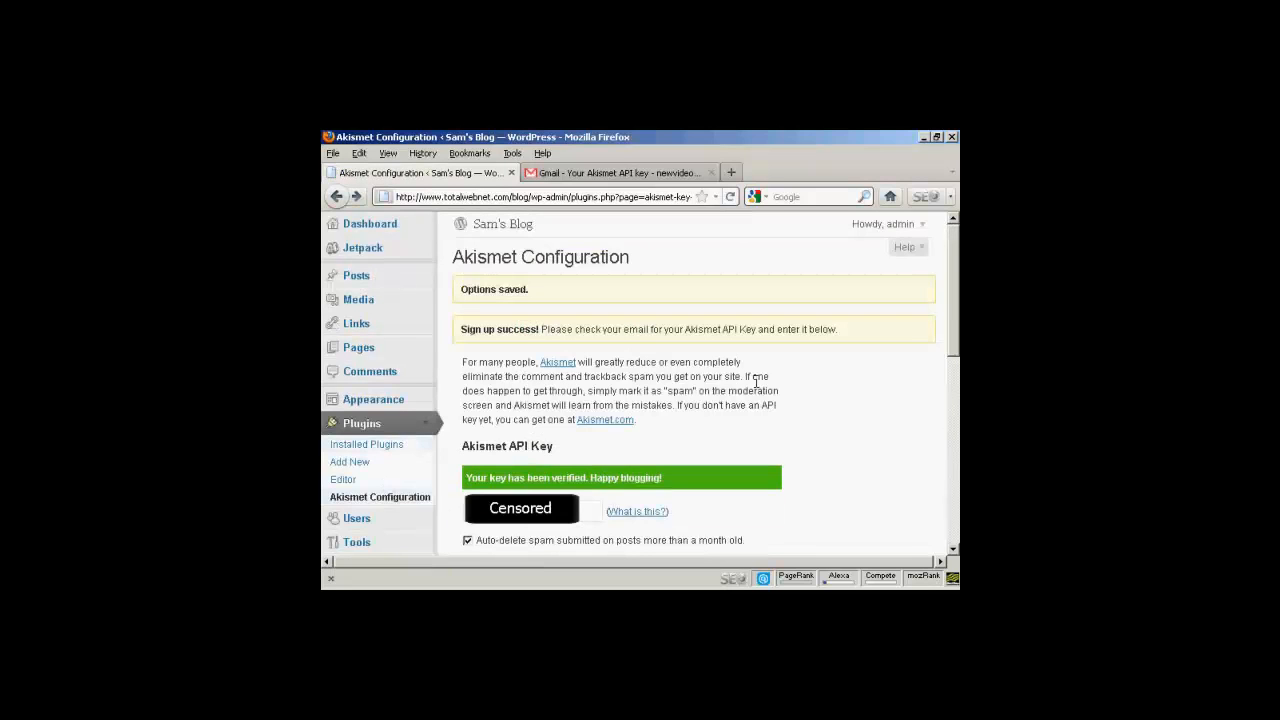
Open the Discussion settings and require users to be registered and logged in to comment.
left_click(426, 428)
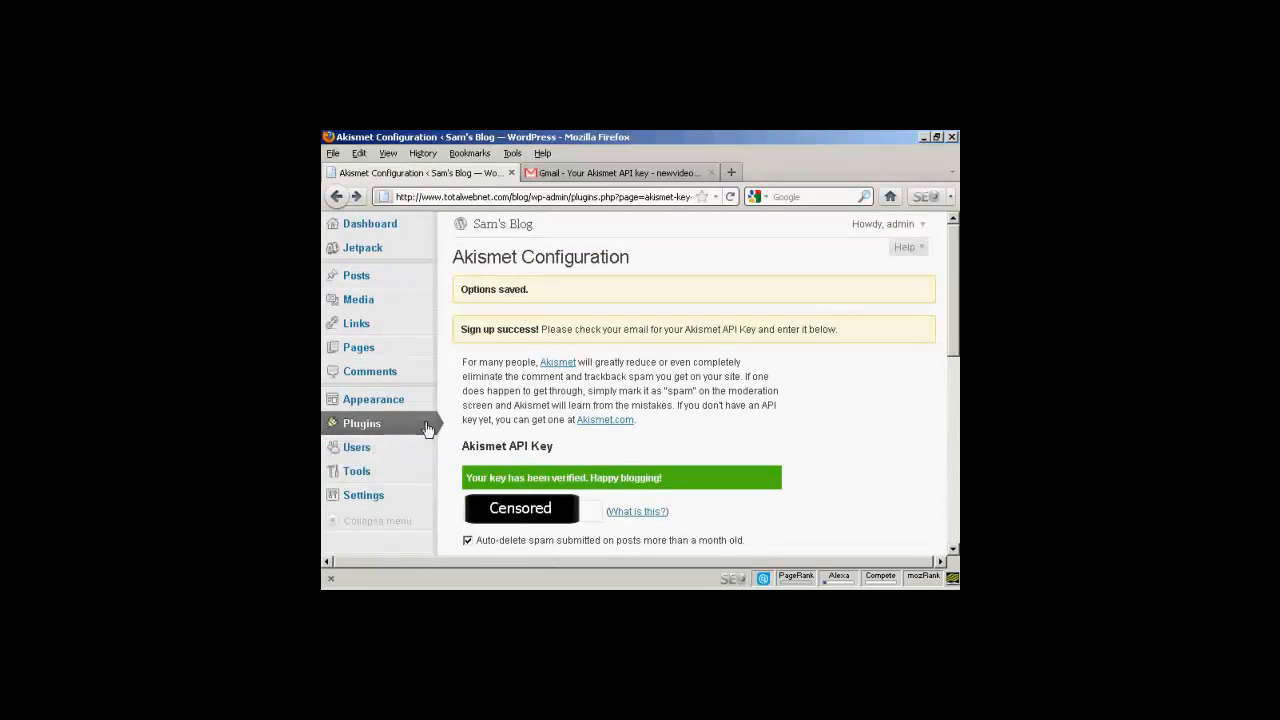
left_click(368, 499)
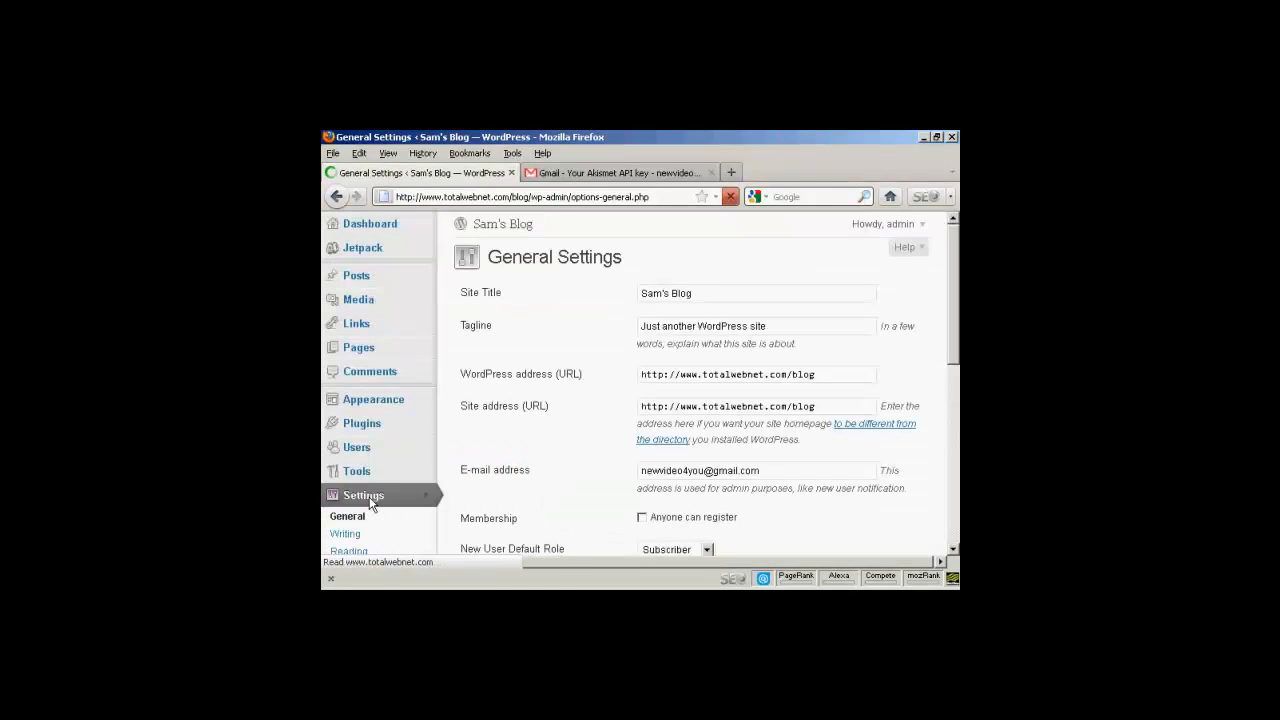
scroll(562, 421, "down", 2)
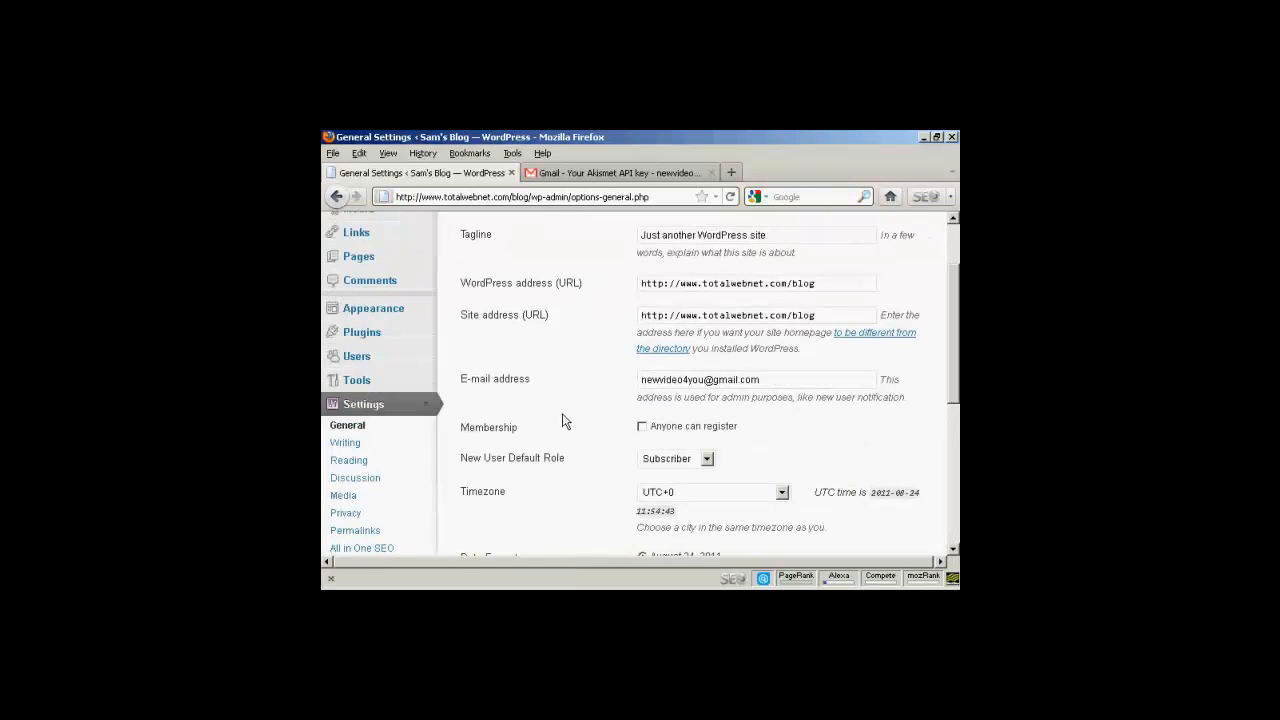
left_click(360, 481)
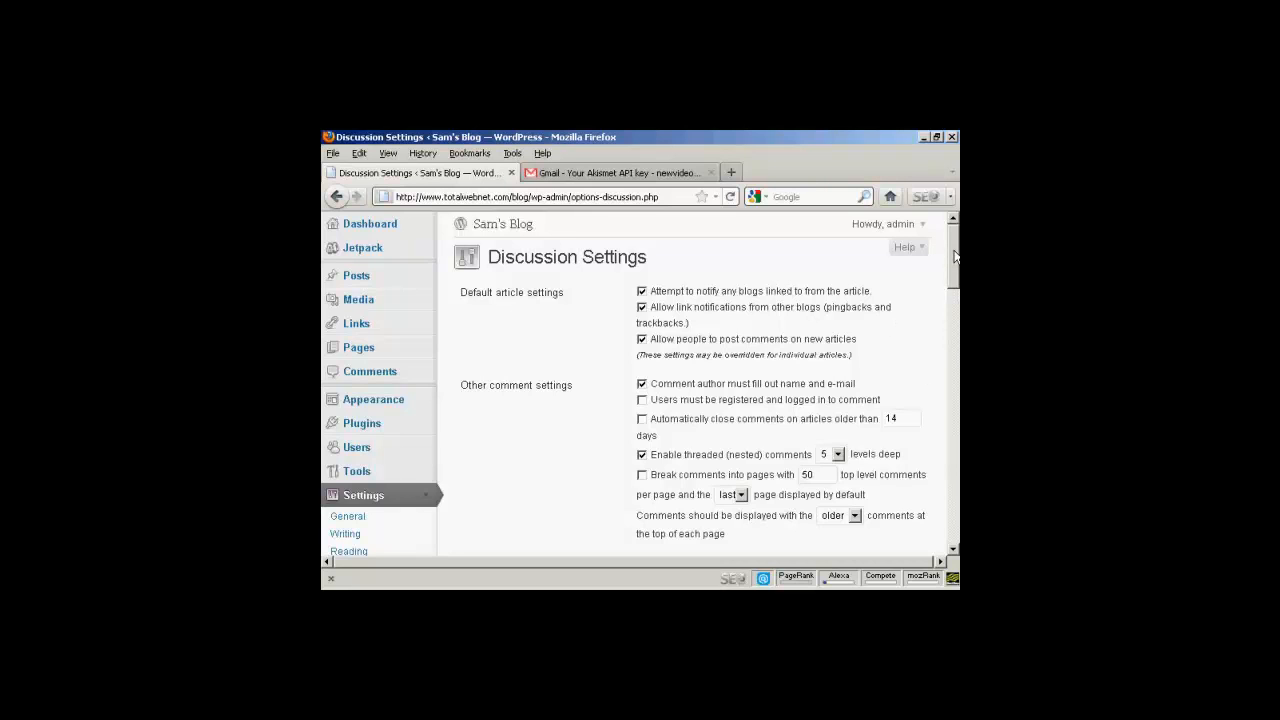
left_click_drag(954, 257, 954, 268)
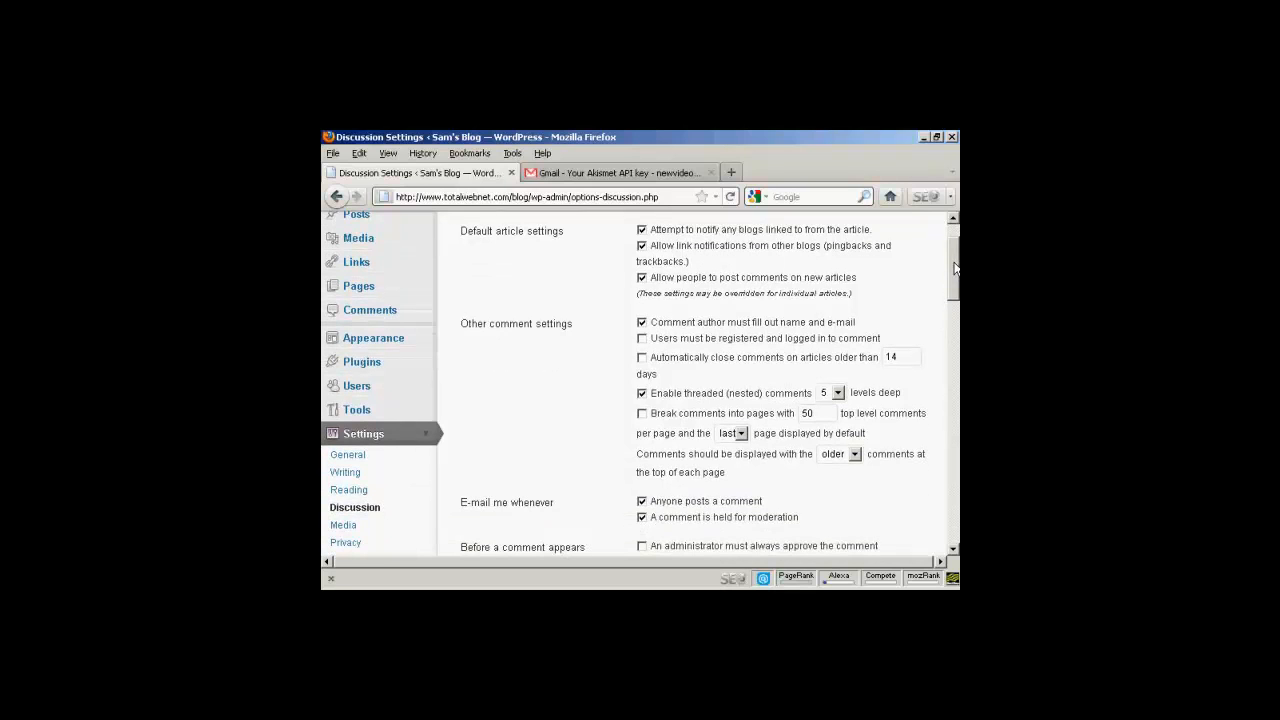
left_click(644, 341)
Set Comment Moderation to hold a comment in the queue if it contains 1 or more links.
left_click_drag(953, 285, 953, 323)
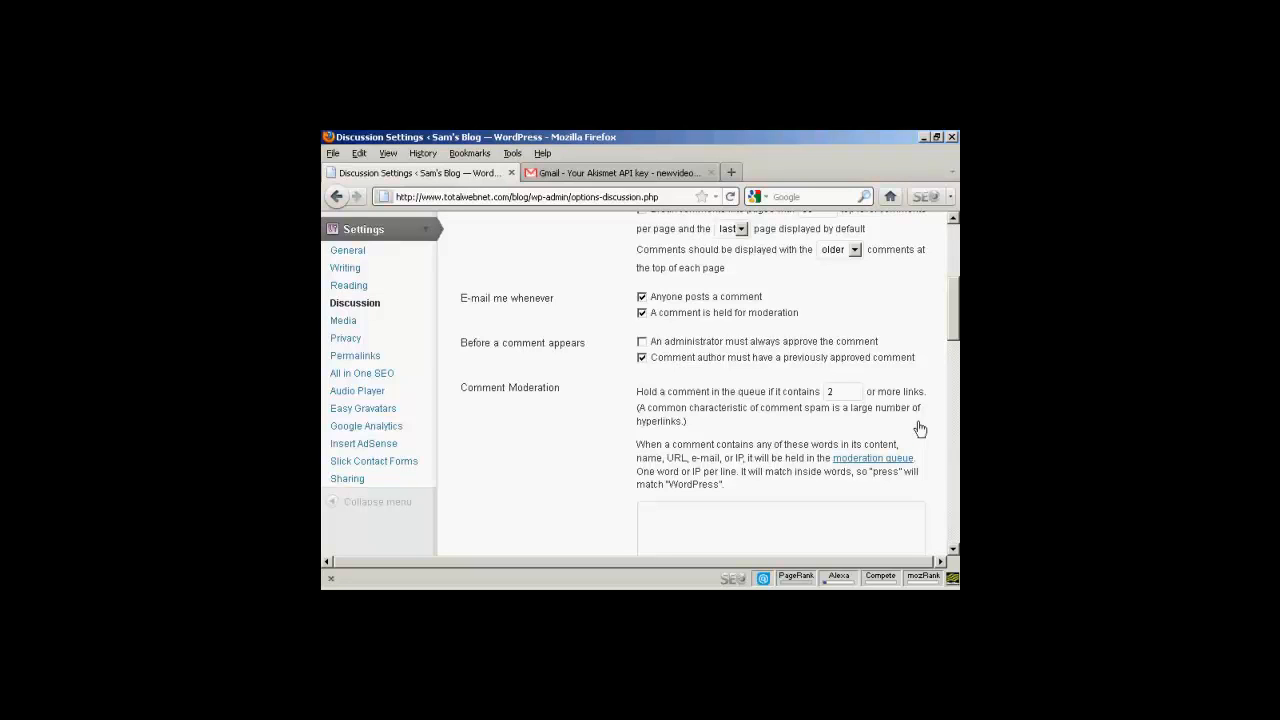
double_click(832, 390)
type("1")
scroll(952, 335, "down", 3)
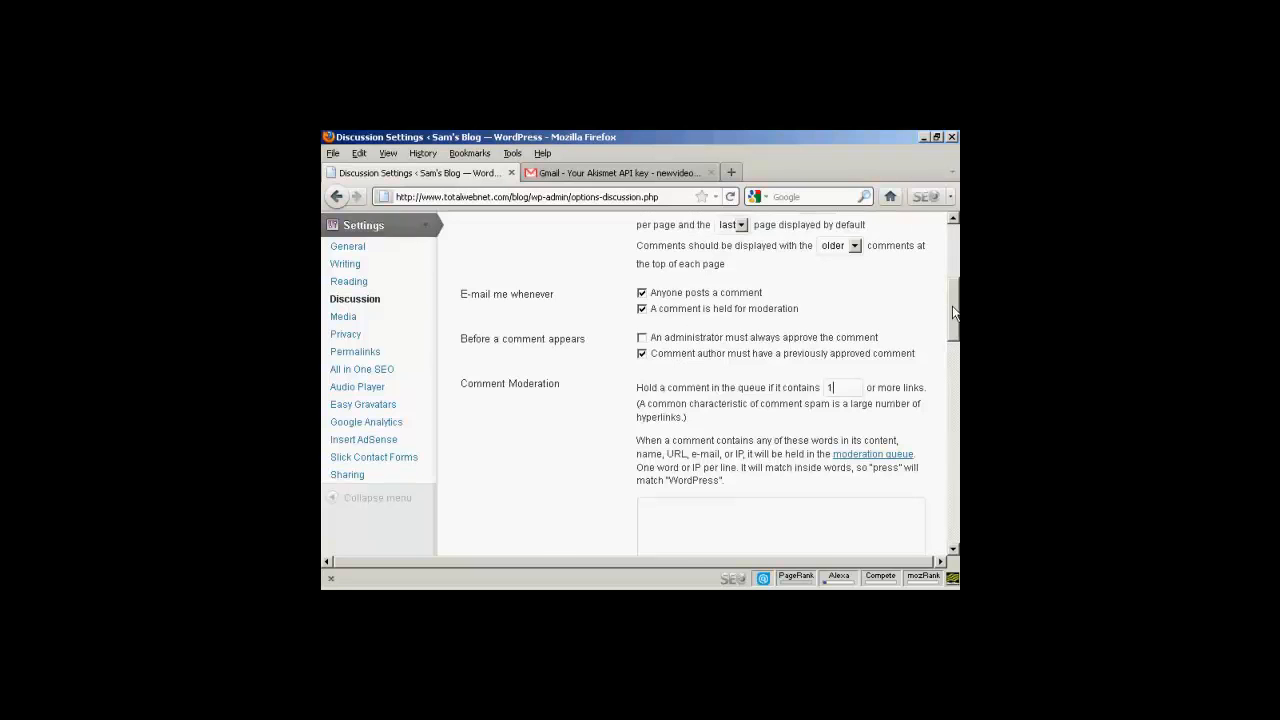
Add the words "viagra" and "watches" to the Comment Blacklist, one per line.
left_click_drag(952, 345, 953, 397)
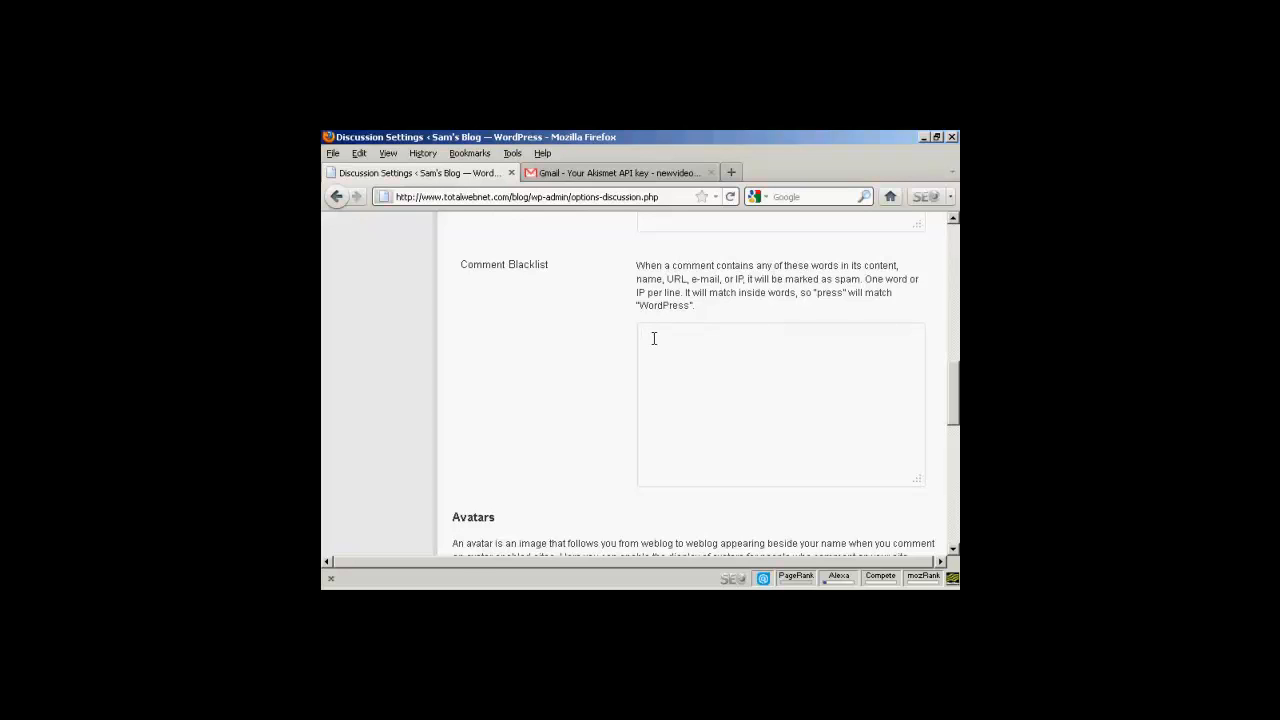
type("viagra")
key("Return")
type("watches")
Review the avatar options without changing them and save the Discussion settings.
left_click_drag(955, 383, 955, 442)
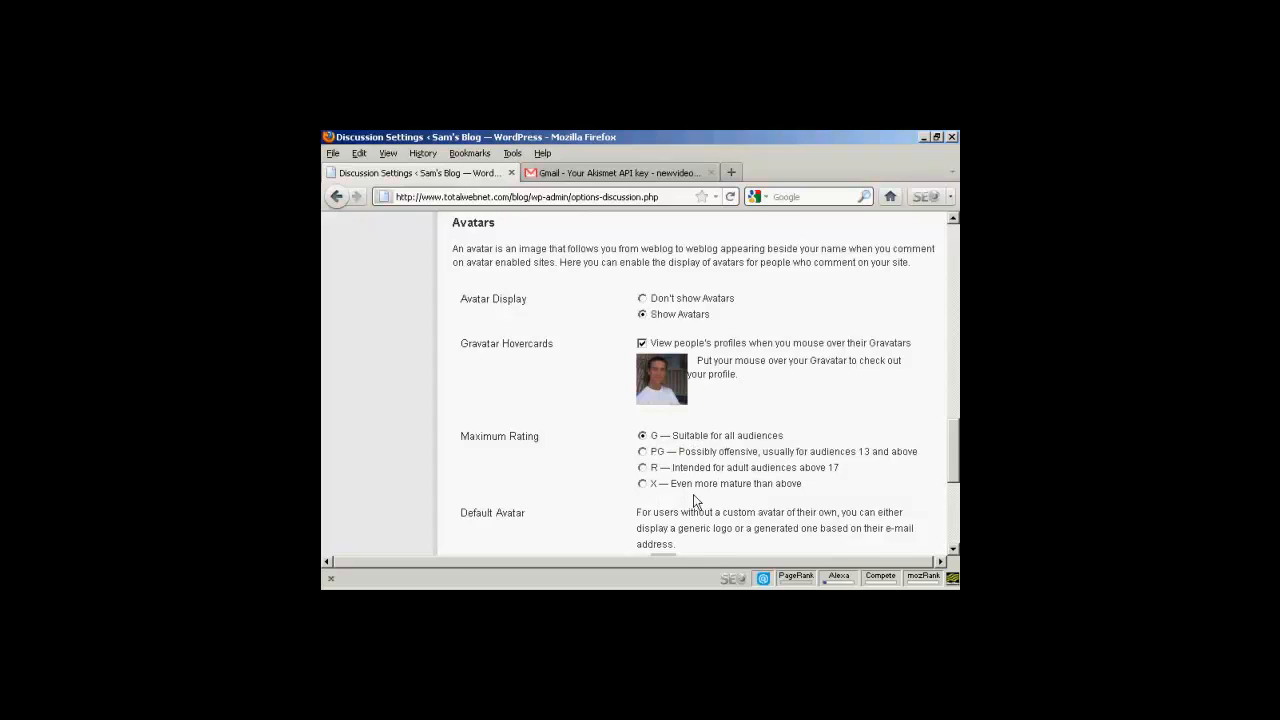
scroll(955, 454, "down", 1)
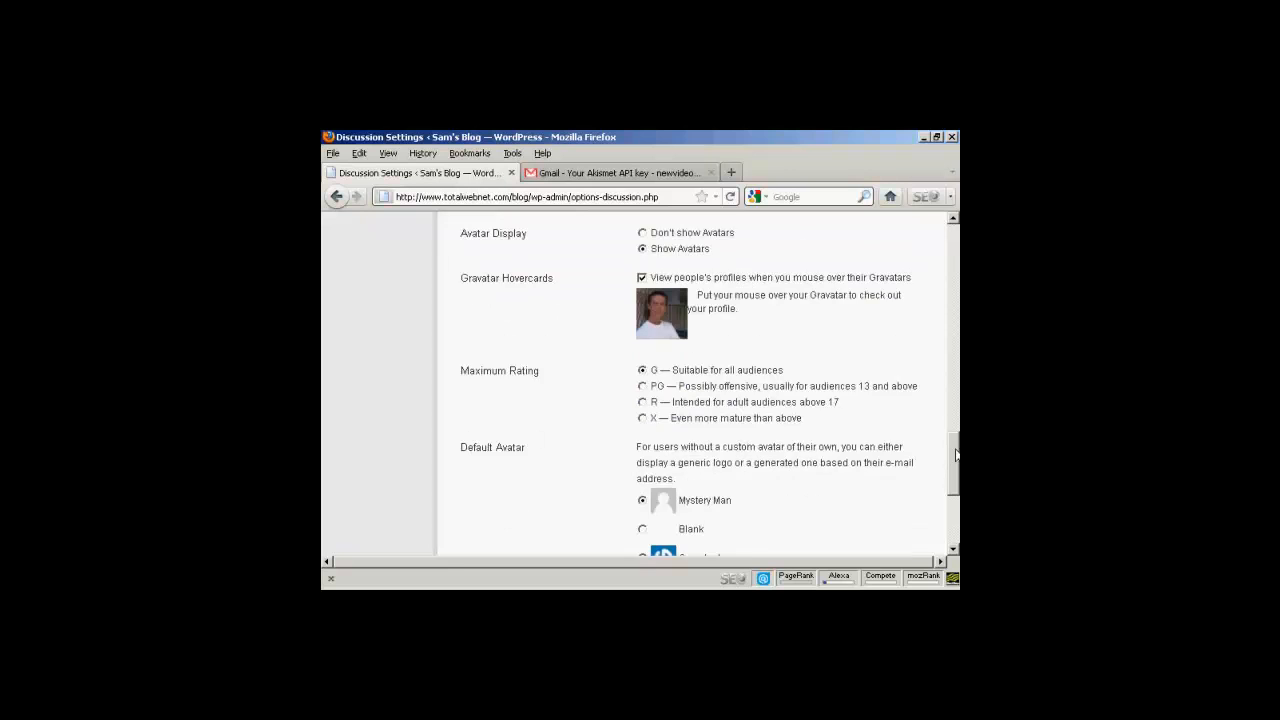
scroll(955, 454, "down", 2)
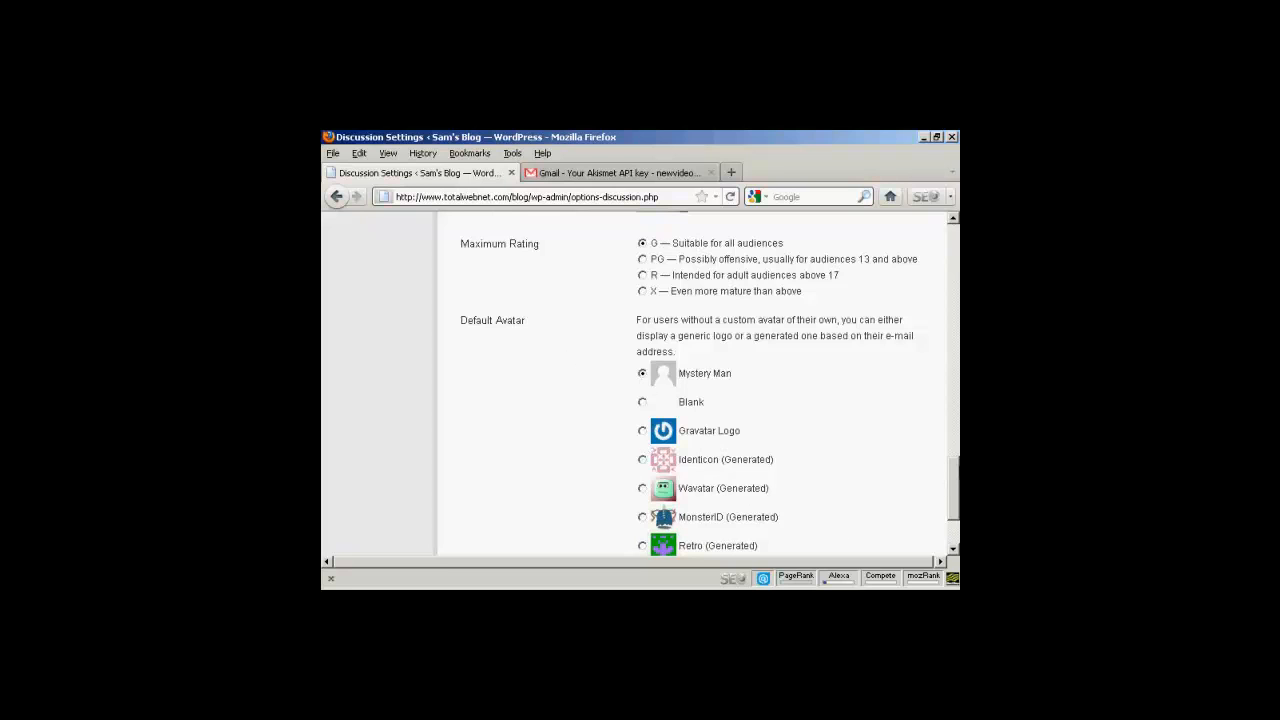
scroll(950, 480, "down", 2)
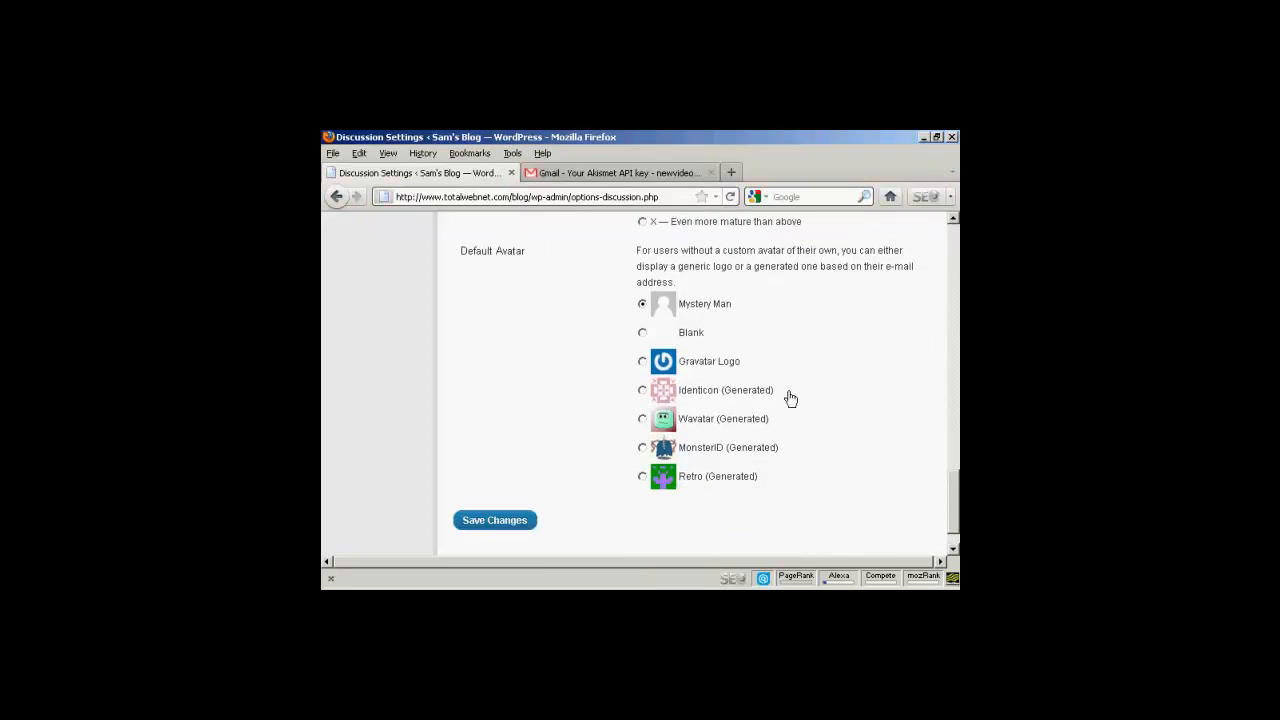
left_click(492, 521)
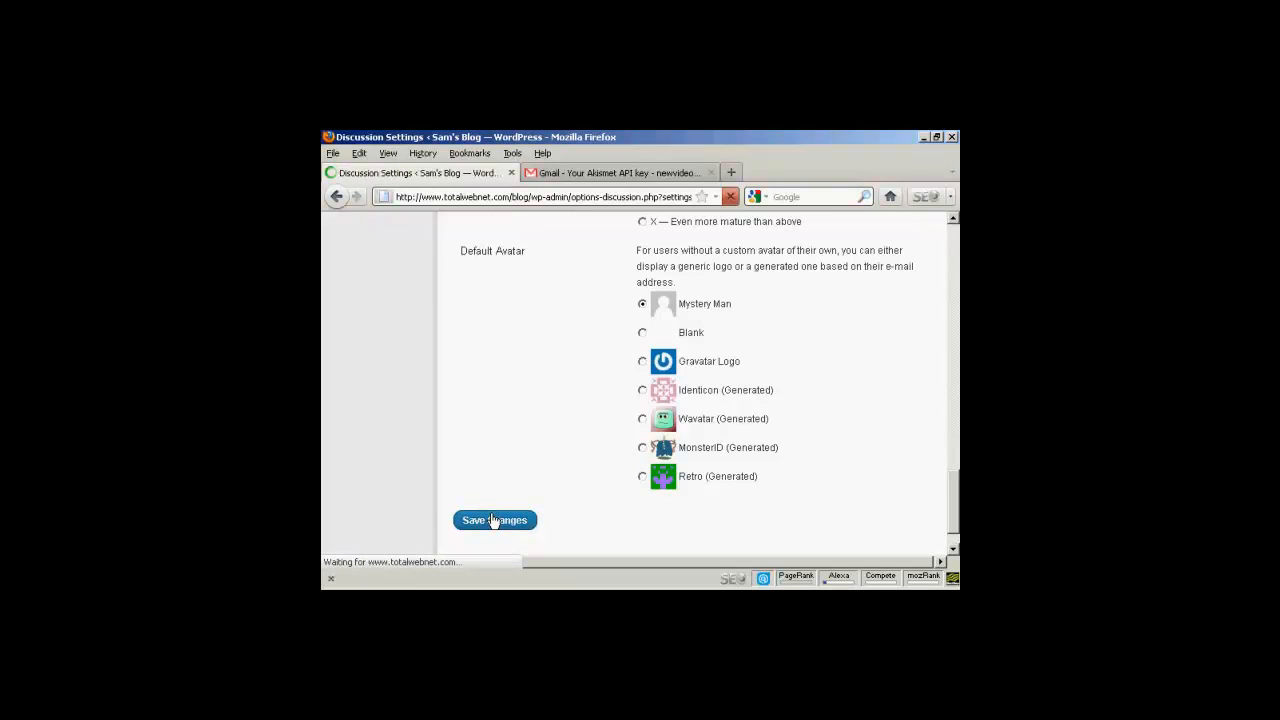